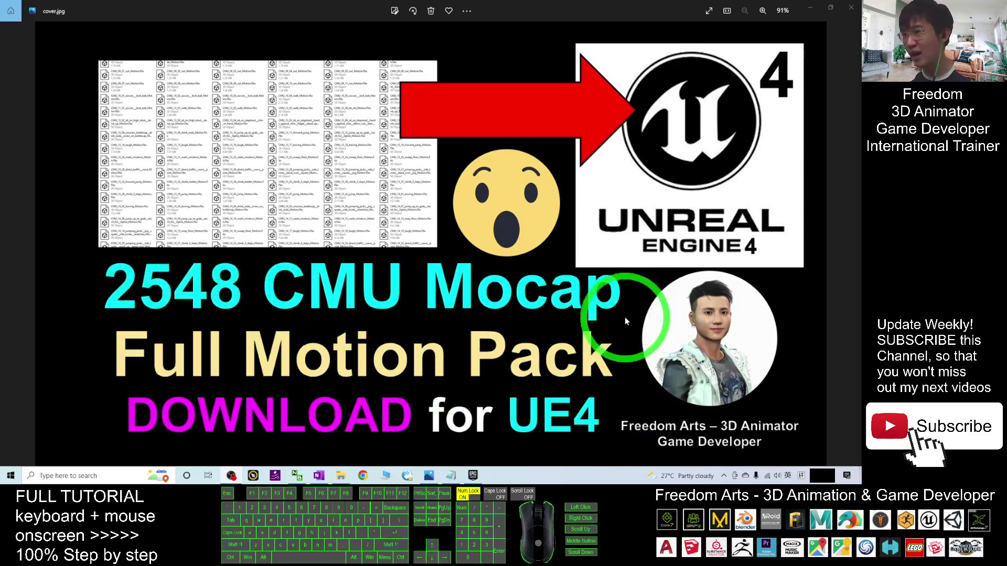
- Review the Google Drive download link in notes.txt, then bring up the CMU Full Motion Pack folder
{"action": "left_click", "coordinate": [452, 475]}
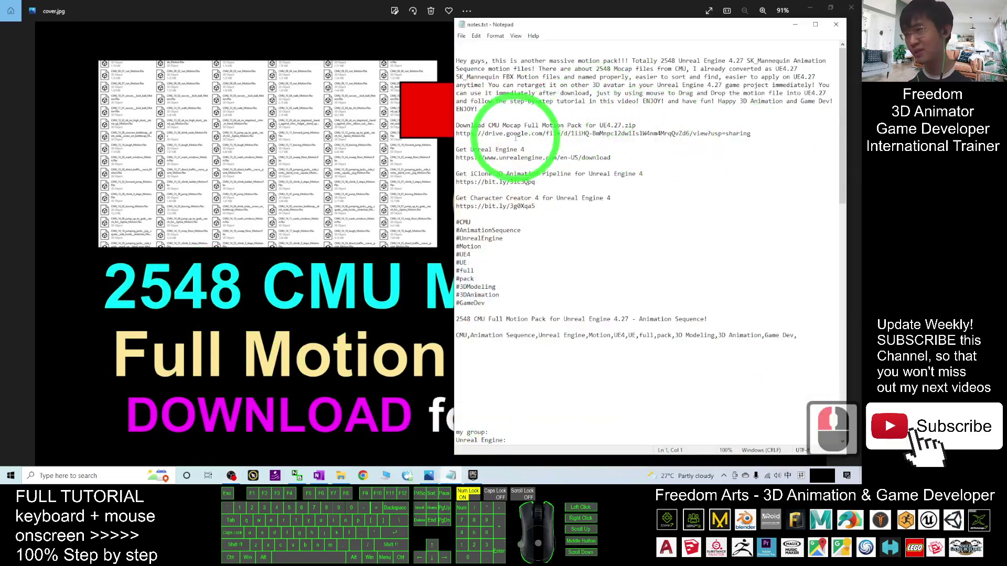
{"action": "left_click_drag", "start_coordinate": [458, 134], "coordinate": [758, 144]}
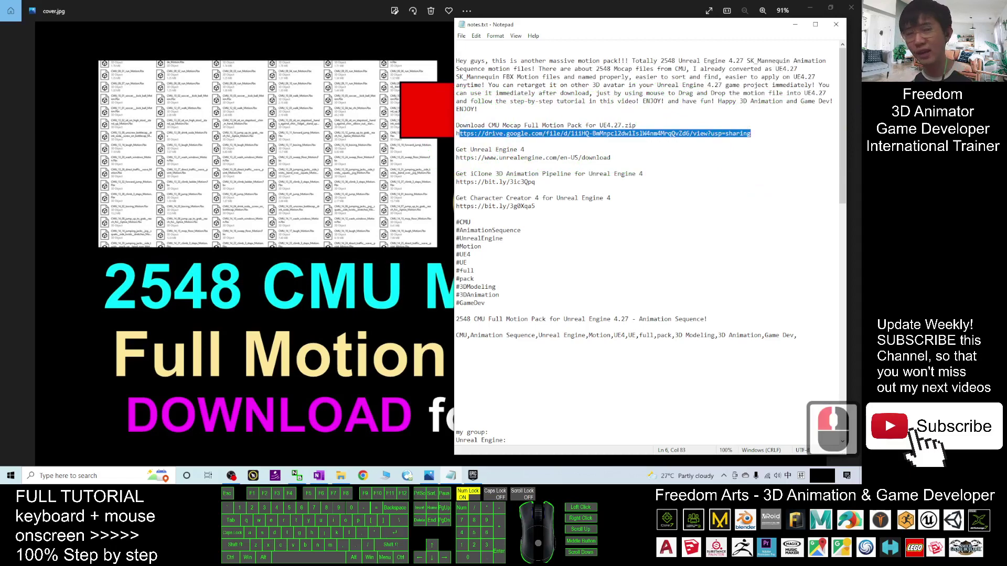
{"action": "left_click", "coordinate": [796, 26]}
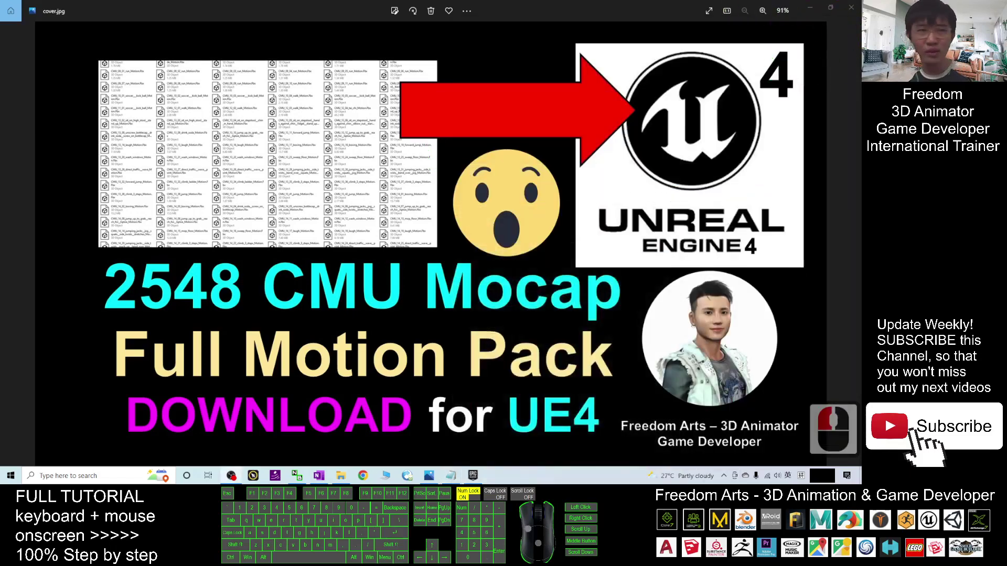
{"action": "left_click", "coordinate": [340, 476]}
{"action": "left_click_drag", "start_coordinate": [580, 67], "coordinate": [577, 38]}
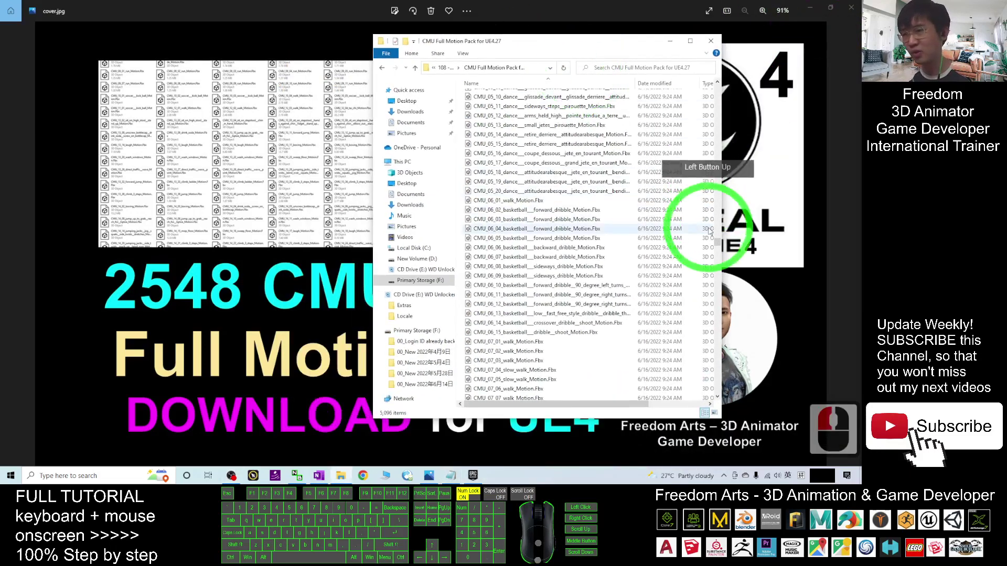
- Maximize the motion pack folder, widen the Name column, and scroll through the file list
{"action": "left_click", "coordinate": [690, 40]}
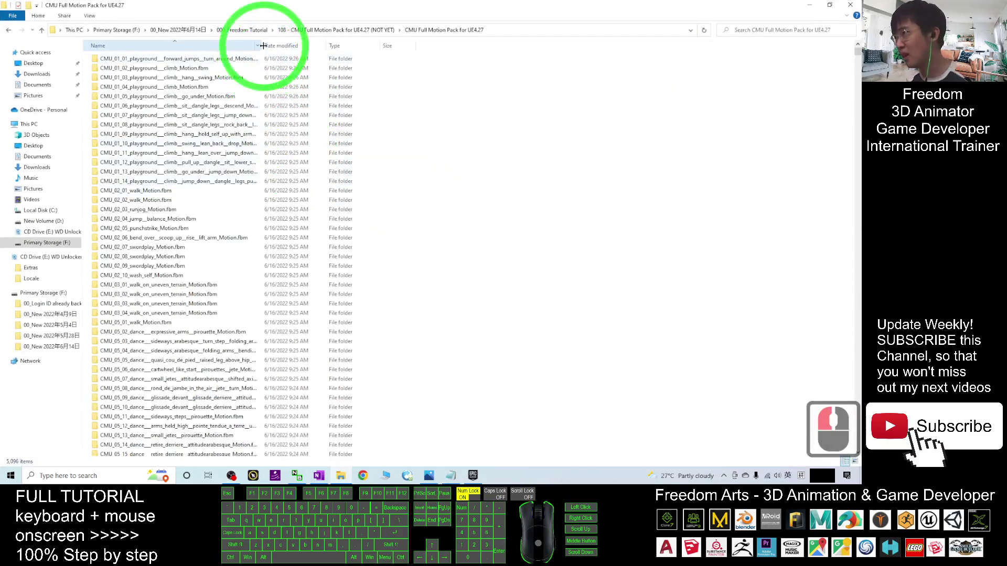
{"action": "left_click_drag", "start_coordinate": [263, 47], "coordinate": [370, 49]}
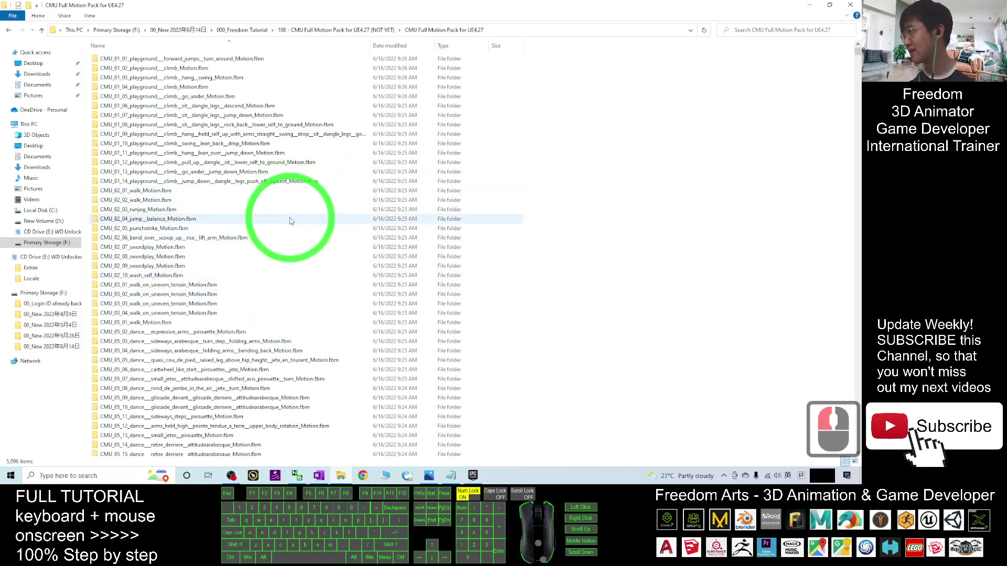
{"action": "left_click_drag", "start_coordinate": [858, 56], "coordinate": [854, 256]}
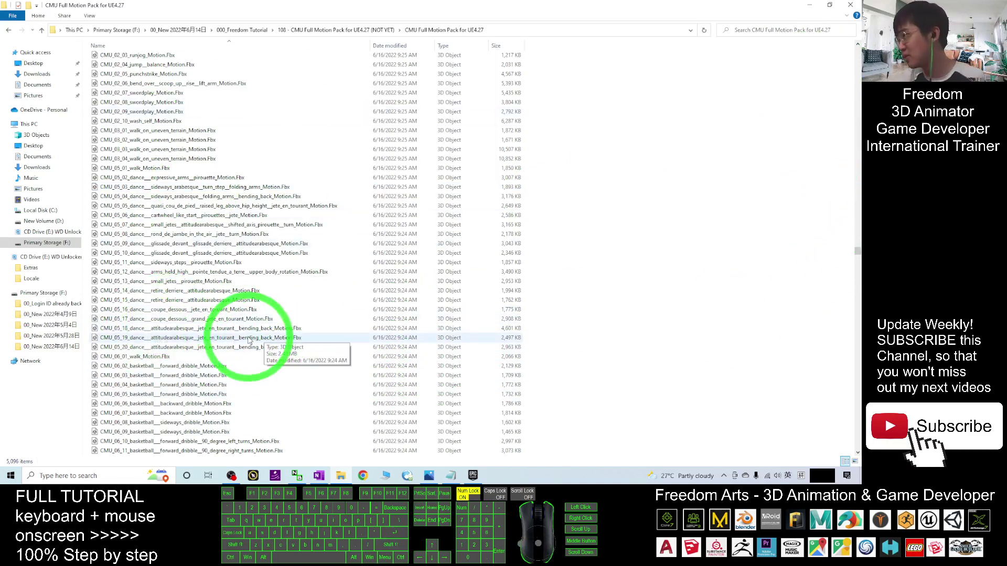
{"action": "left_click", "coordinate": [809, 5]}
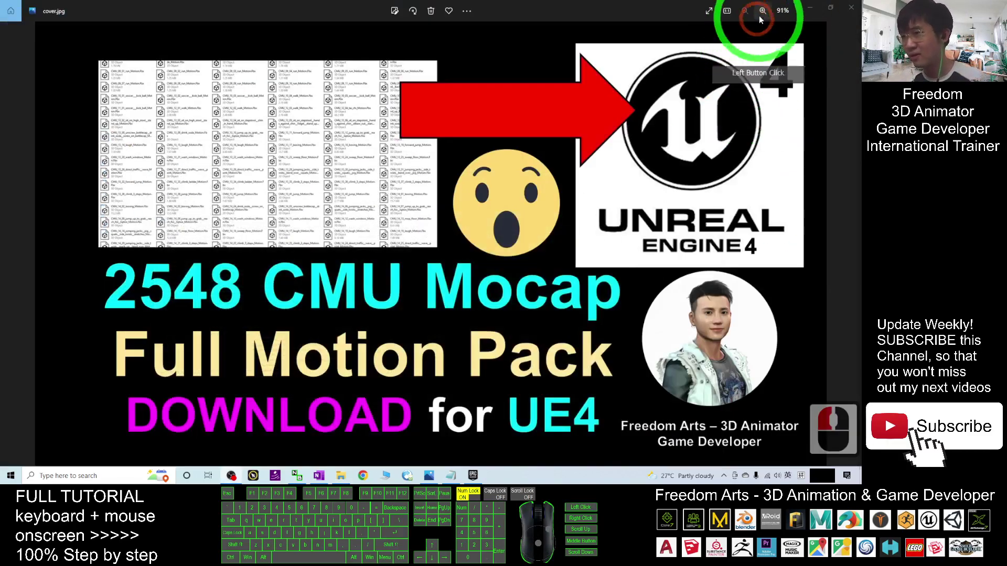
- Select Unreal Engine 4.27.2 in the Epic Games Launcher and launch it
{"action": "left_click", "coordinate": [812, 10]}
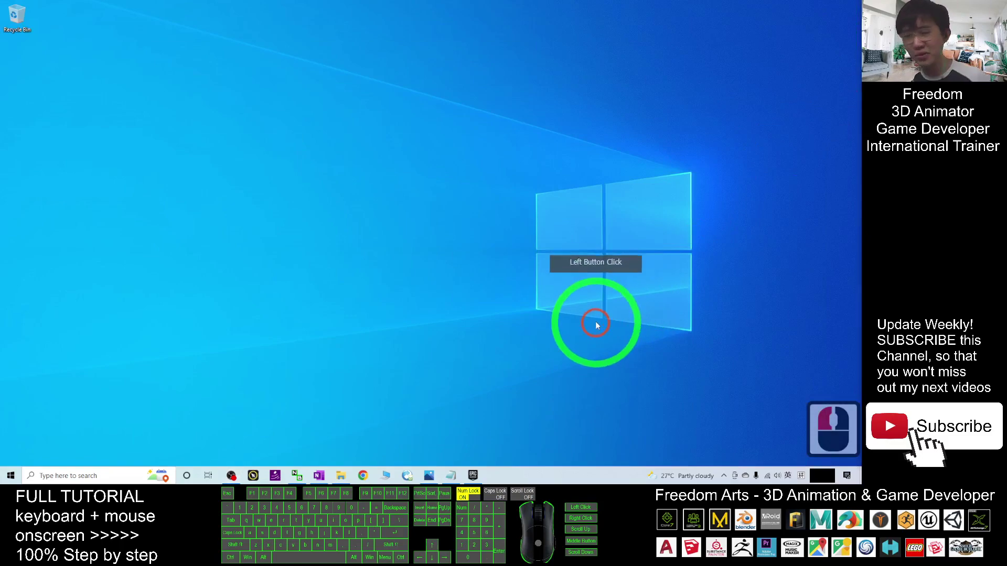
{"action": "left_click", "coordinate": [472, 475]}
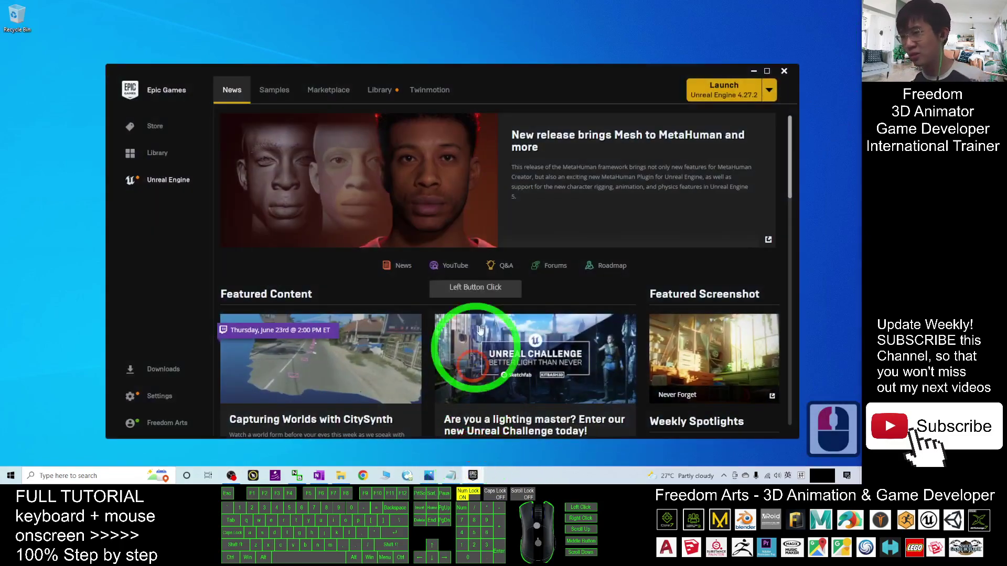
{"action": "left_click", "coordinate": [769, 90]}
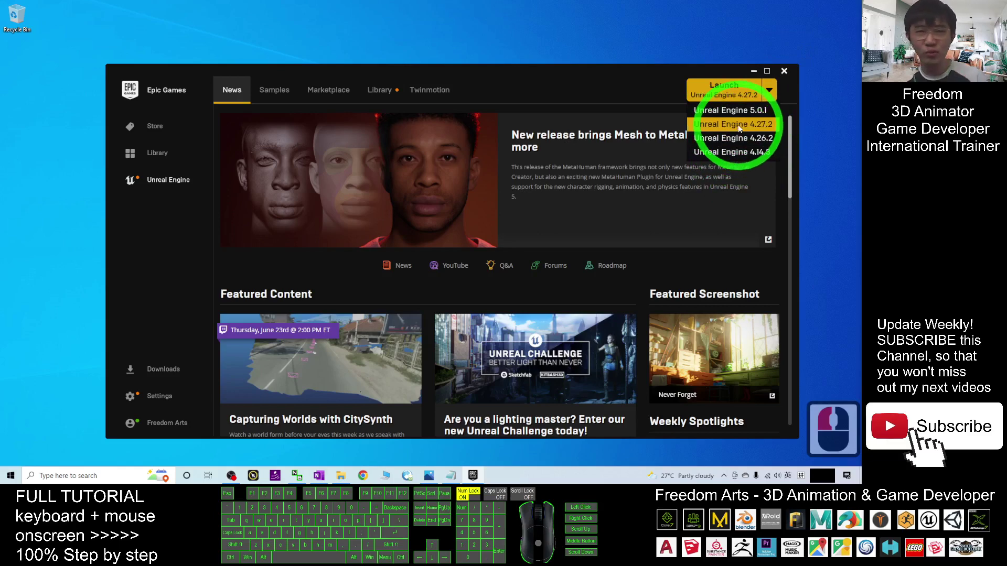
{"action": "left_click", "coordinate": [739, 129]}
{"action": "left_click", "coordinate": [708, 93]}
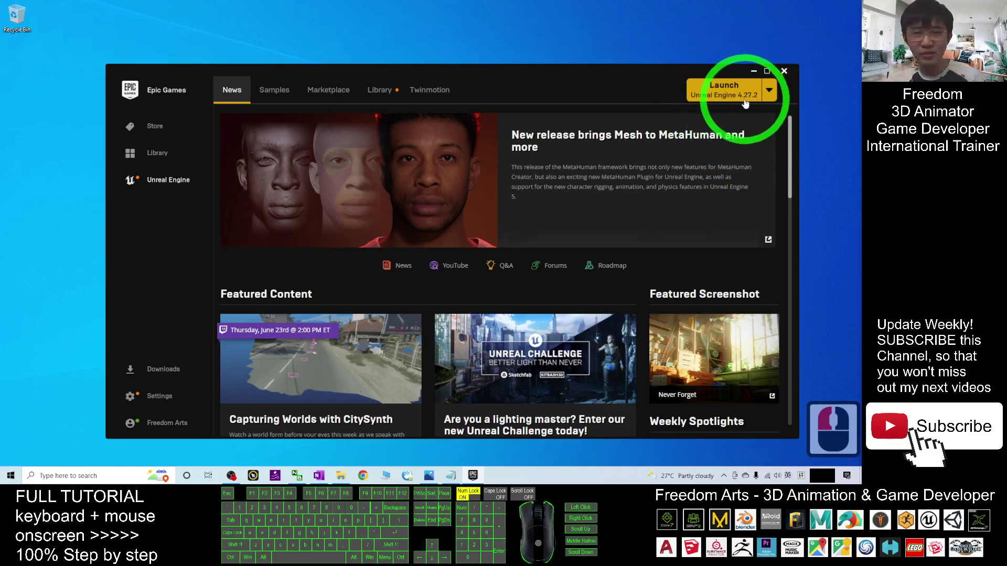
{"action": "left_click", "coordinate": [727, 88]}
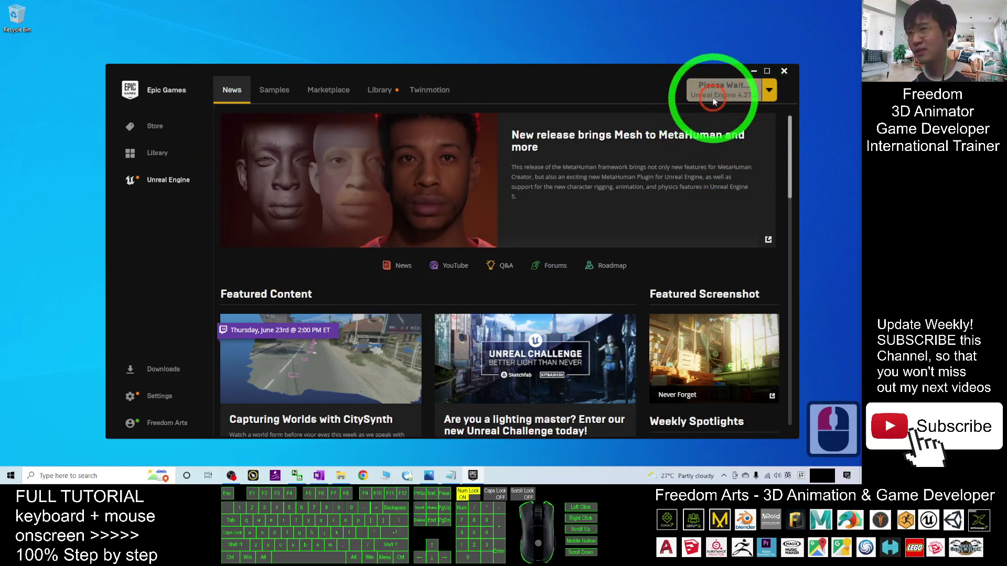
{"action": "left_click", "coordinate": [754, 72]}
{"action": "left_click", "coordinate": [442, 184]}
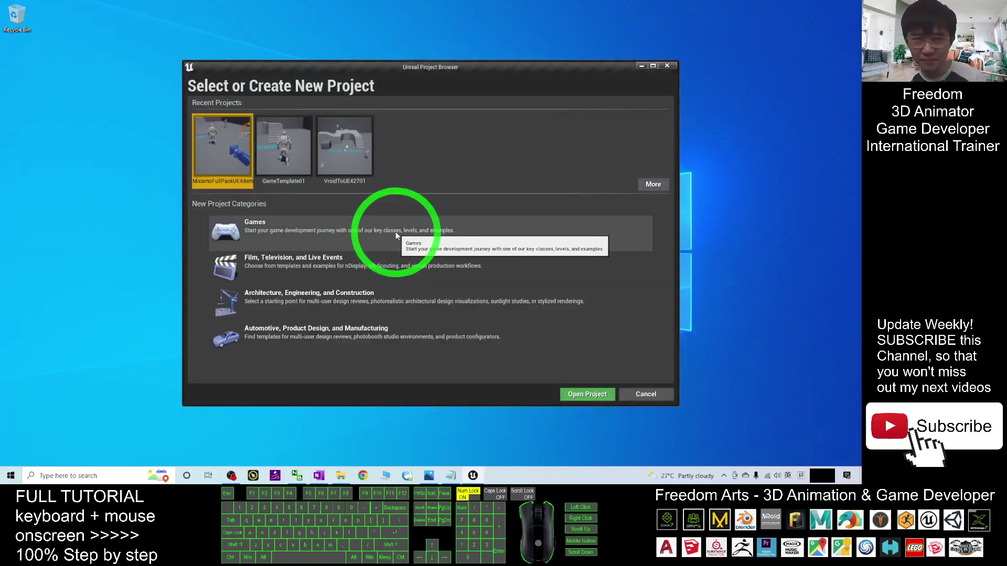
- Pick the Games category and select the Third Person template for the new project
{"action": "left_click", "coordinate": [515, 72]}
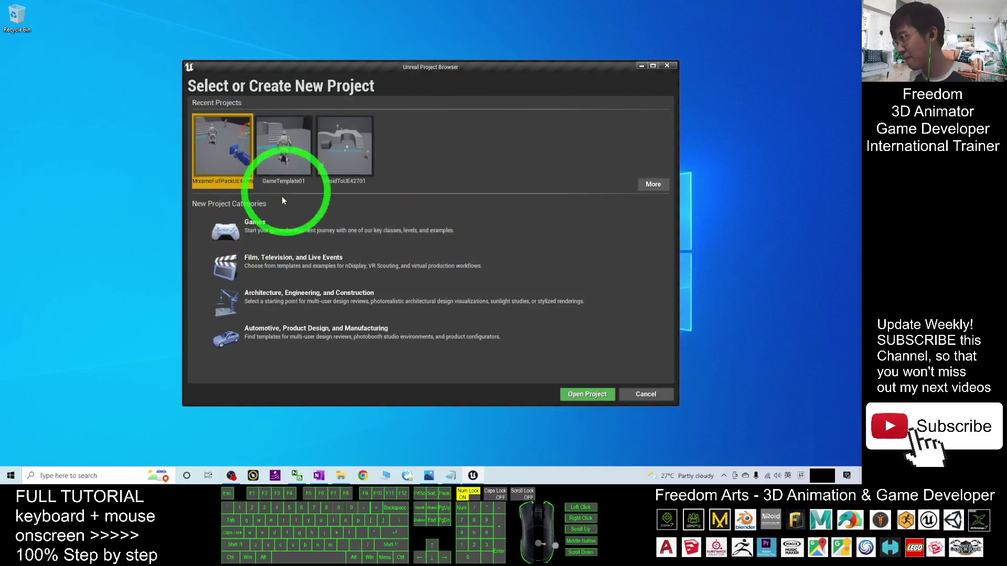
{"action": "left_click", "coordinate": [282, 231]}
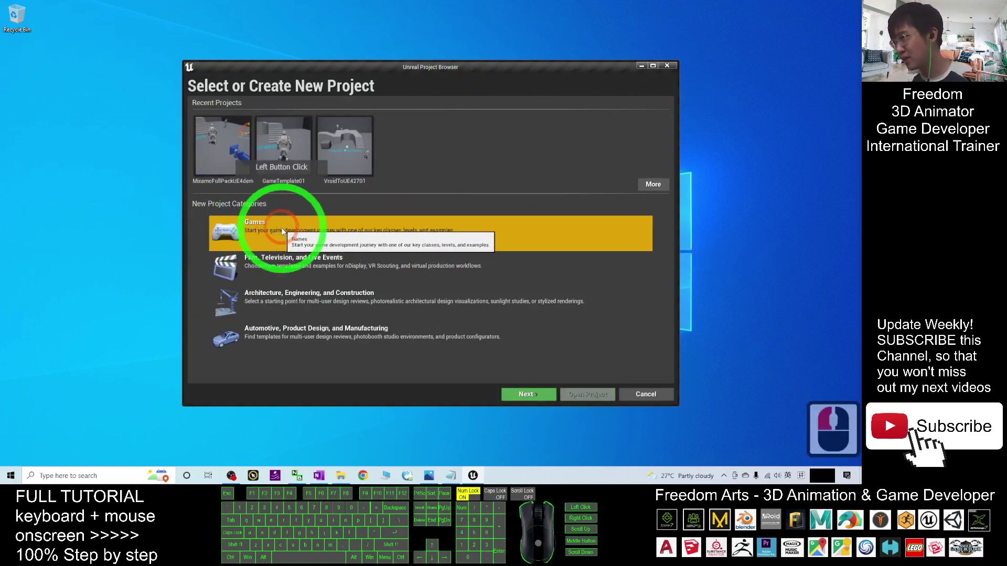
{"action": "left_click", "coordinate": [526, 393]}
{"action": "left_click", "coordinate": [422, 129]}
{"action": "left_click", "coordinate": [527, 261]}
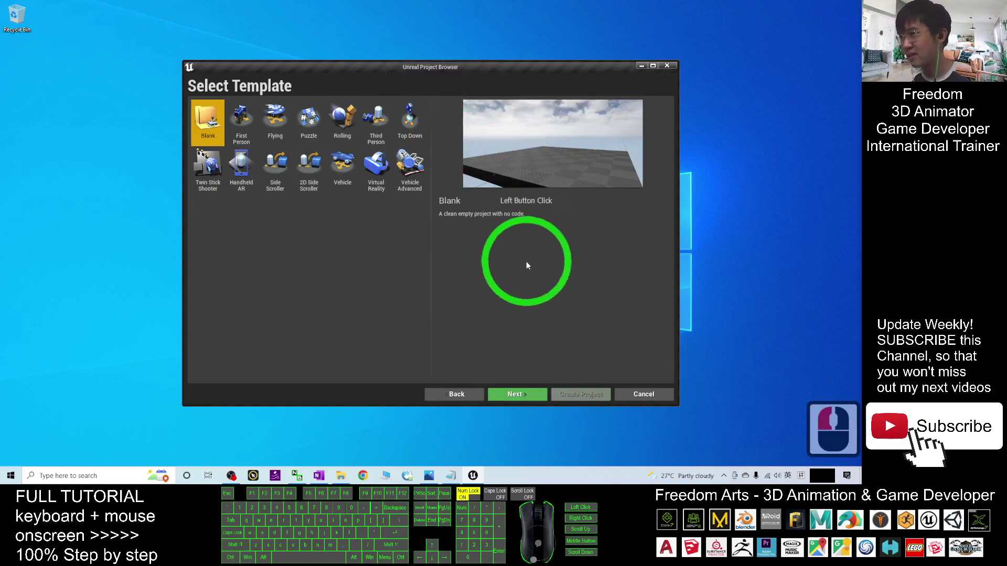
{"action": "left_click", "coordinate": [377, 122]}
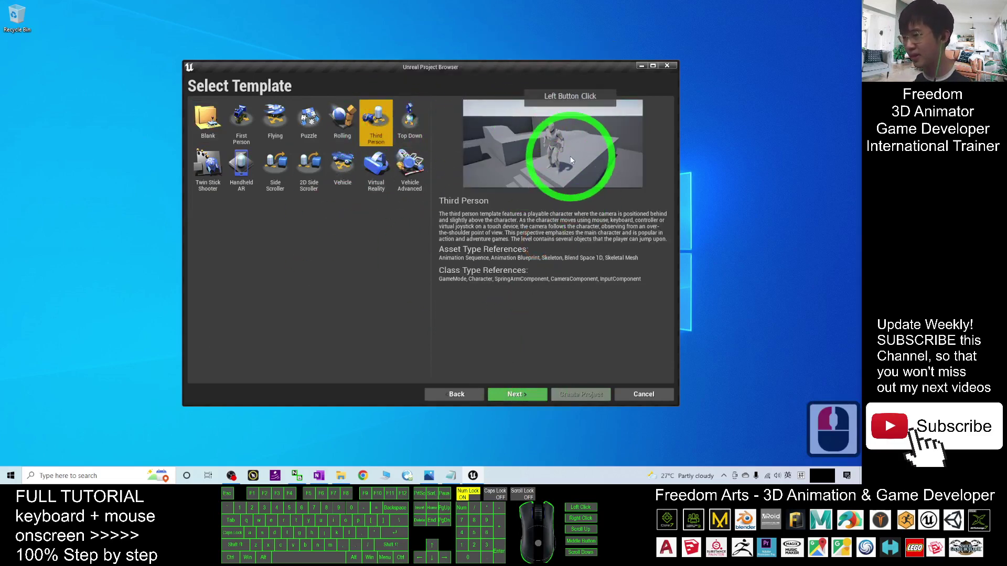
- Replace MyProject with the name CMUMocapDemoUE4 and create the project
{"action": "left_click", "coordinate": [516, 393]}
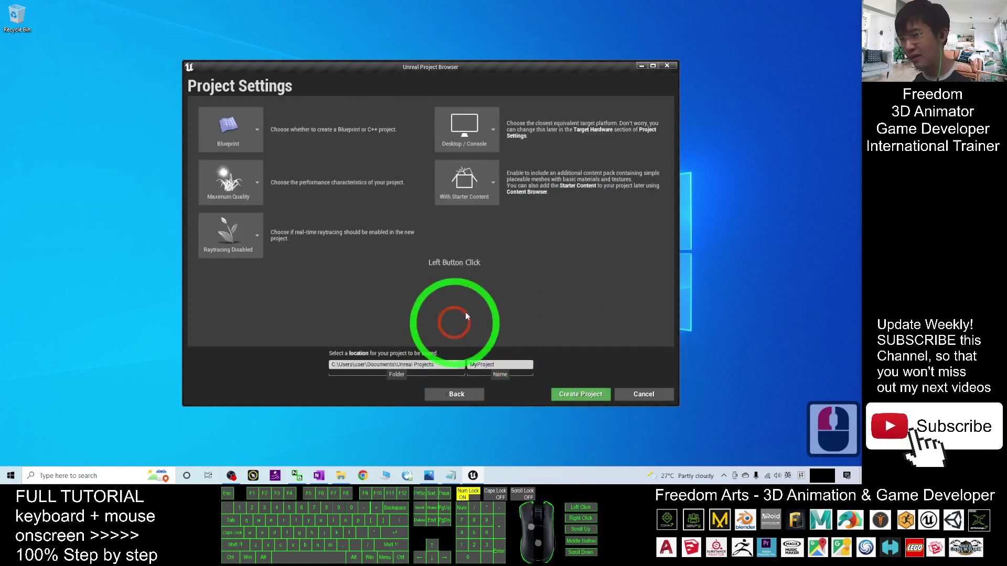
{"action": "double_click", "coordinate": [507, 364]}
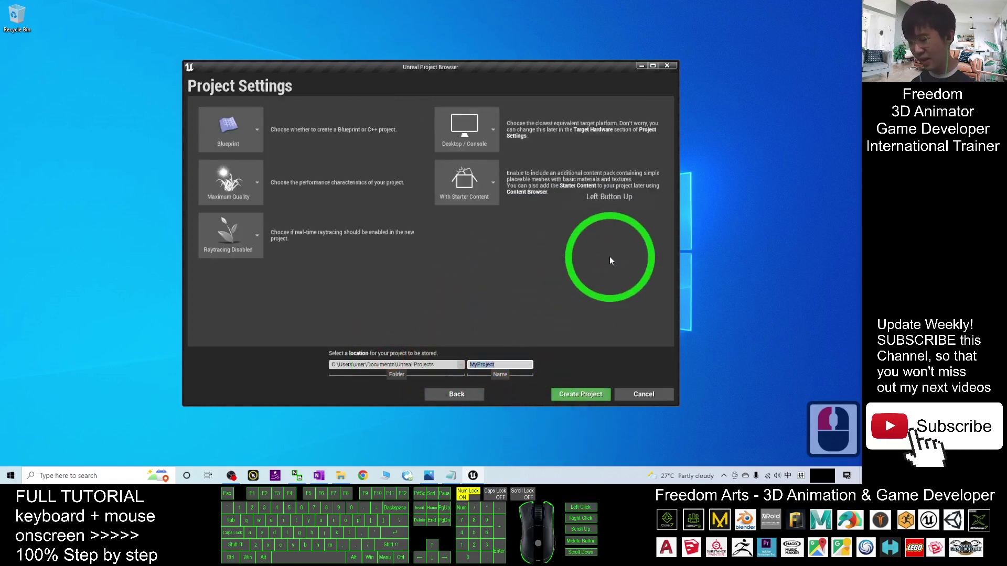
{"action": "key", "text": "BackSpace"}
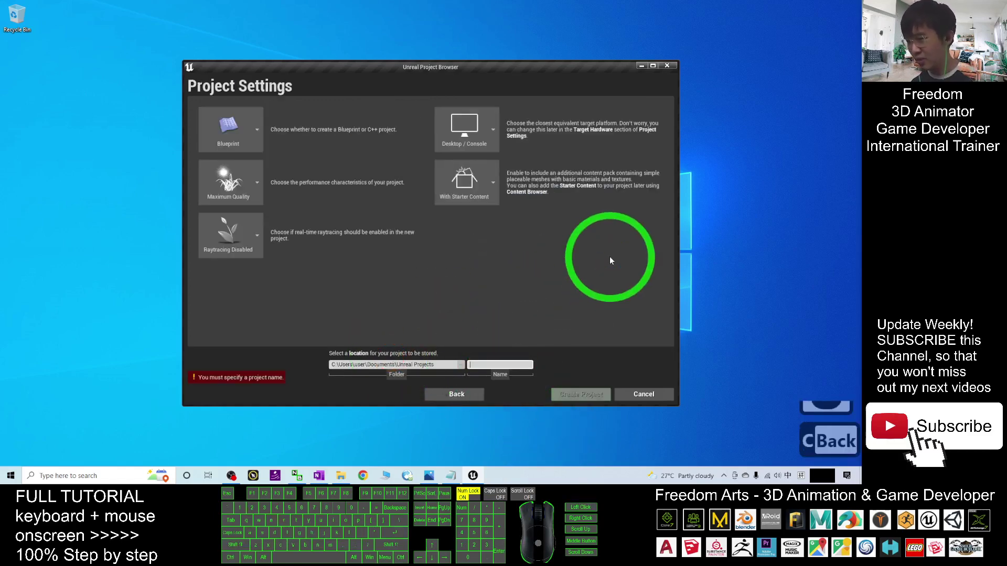
{"action": "type", "text": "CMUMocap"}
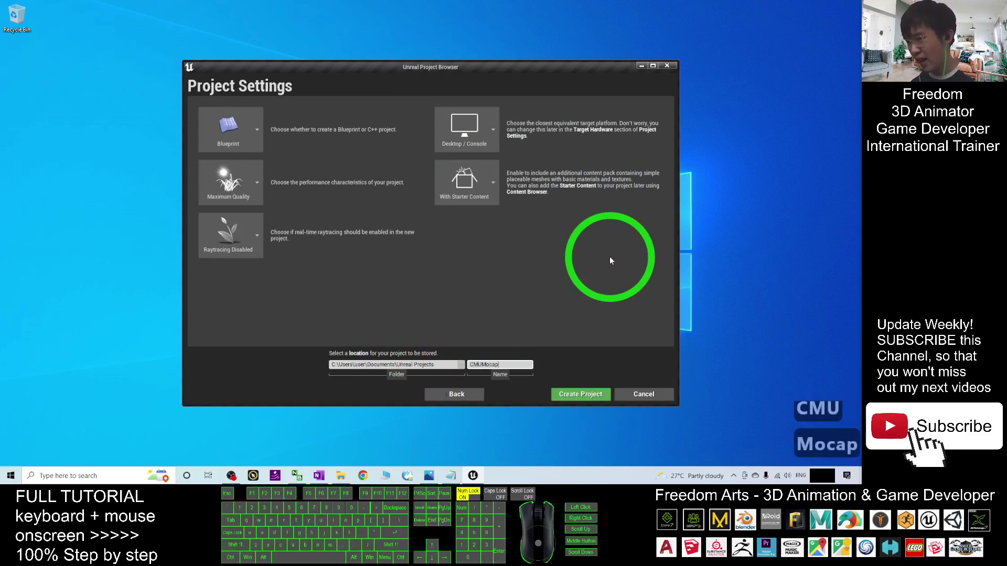
{"action": "type", "text": "DemoUE4"}
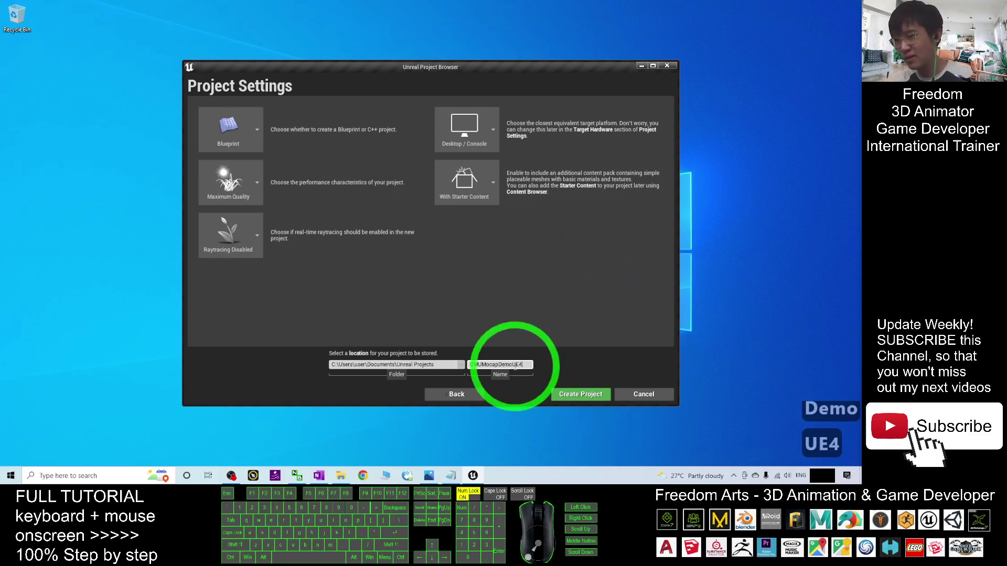
{"action": "left_click", "coordinate": [577, 394]}
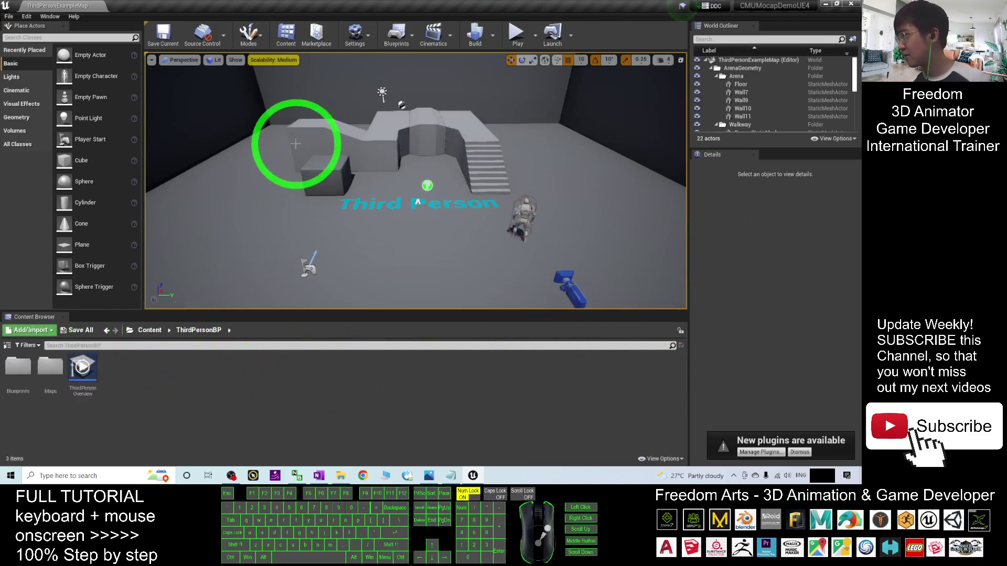
{"action": "left_click", "coordinate": [525, 36]}
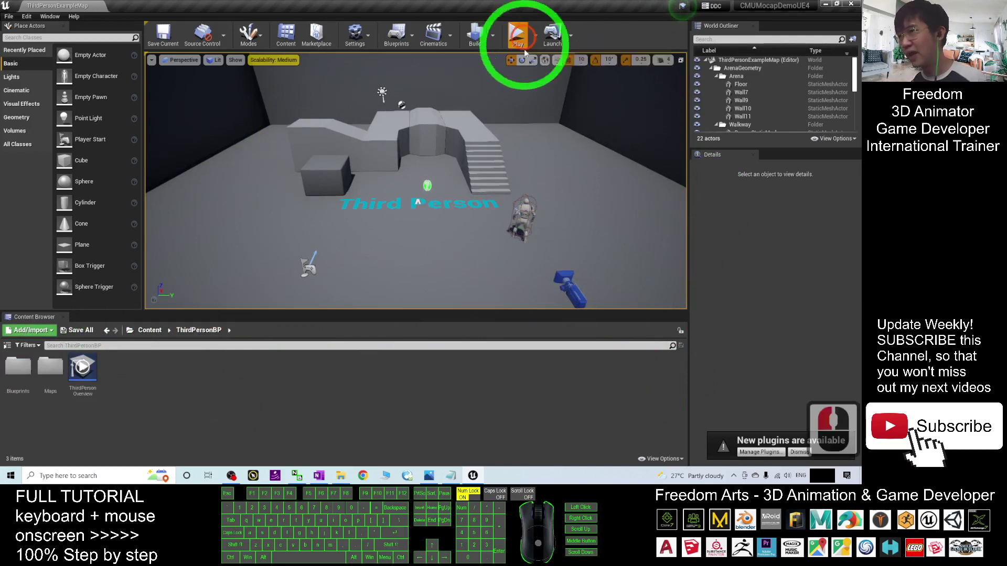
{"action": "key", "text": "w"}
{"action": "key", "text": "s"}
{"action": "key", "text": "a"}
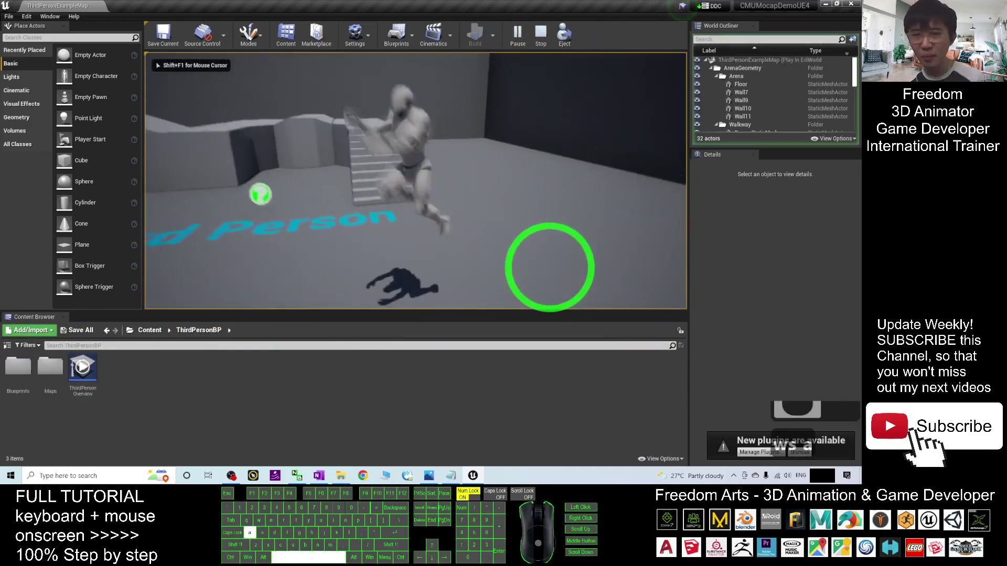
{"action": "key", "text": "w"}
{"action": "key", "text": "w"}
{"action": "key", "text": "d"}
{"action": "key", "text": "d"}
{"action": "key", "text": "a"}
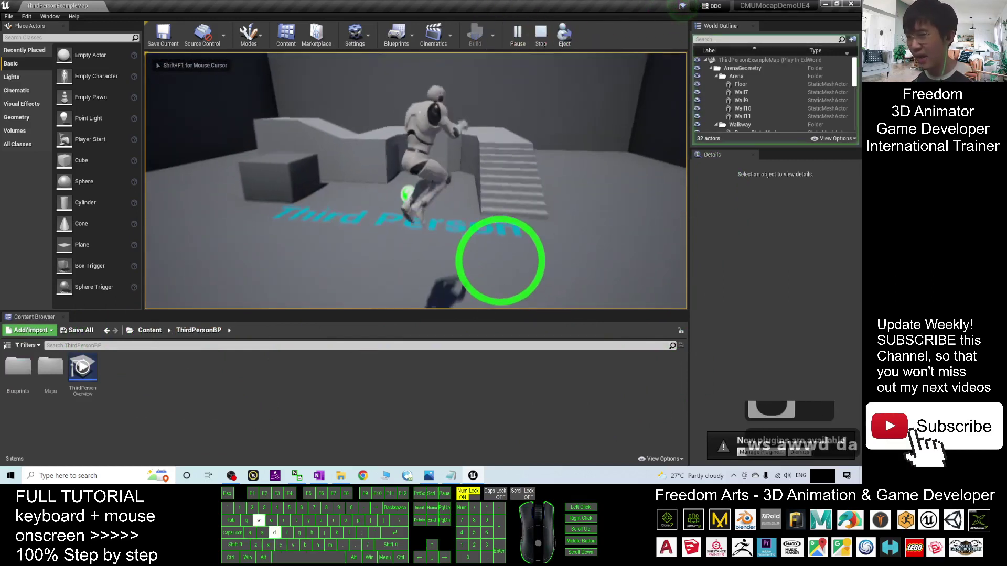
{"action": "key", "text": "w"}
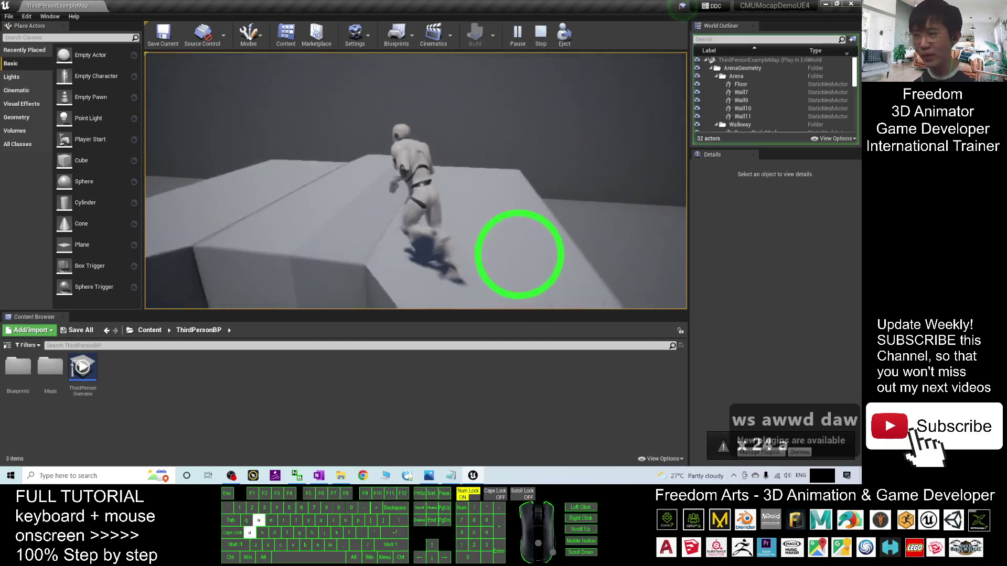
{"action": "key", "text": "a"}
{"action": "key", "text": "s"}
{"action": "key", "text": "s"}
{"action": "key", "text": "s"}
{"action": "key", "text": "s"}
{"action": "key", "text": "s"}
{"action": "key", "text": "s"}
{"action": "key", "text": "s"}
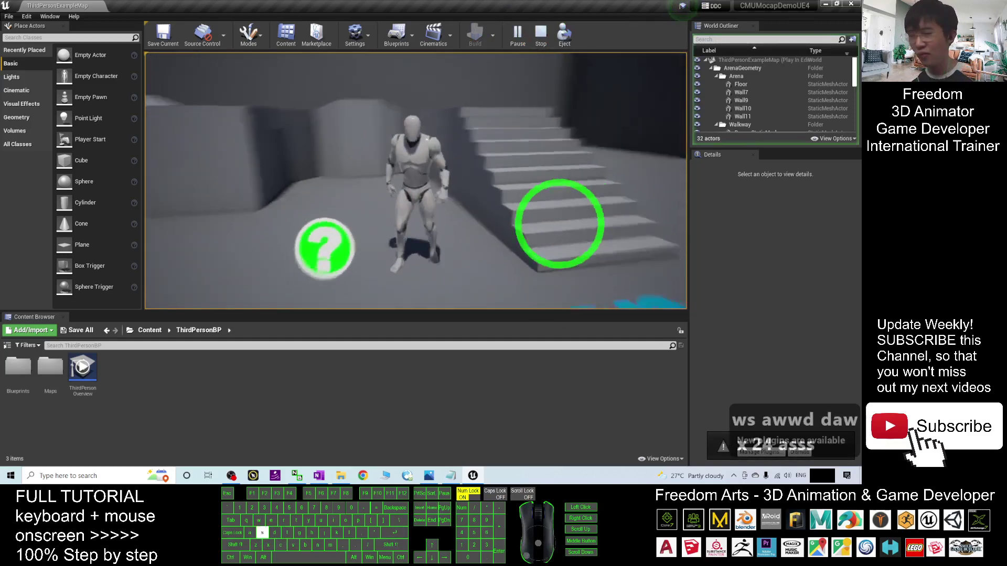
{"action": "key", "text": "d"}
{"action": "key", "text": "s"}
{"action": "key", "text": "a"}
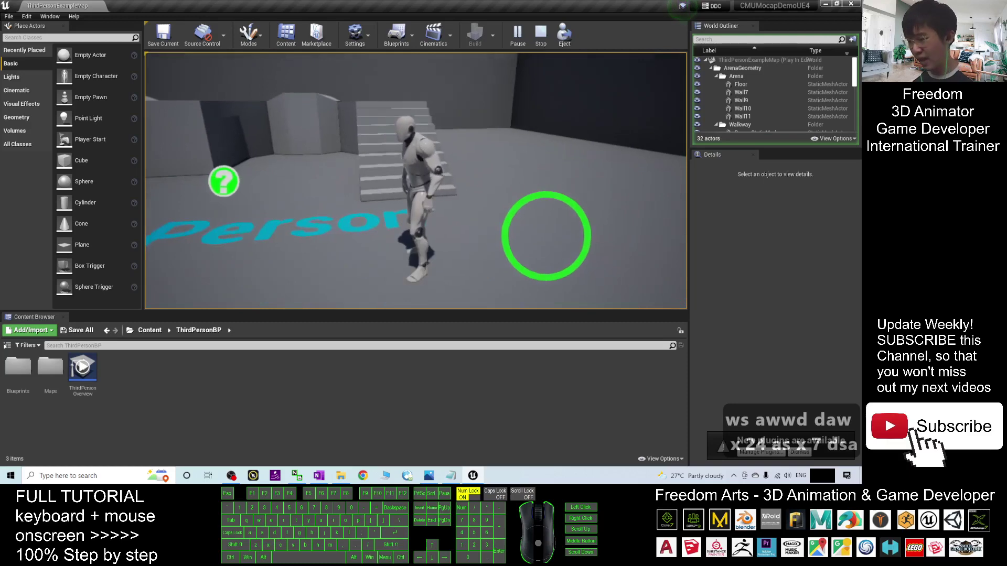
{"action": "key", "text": "Escape"}
{"action": "scroll", "coordinate": [525, 227], "scroll_direction": "up", "scroll_amount": 4}
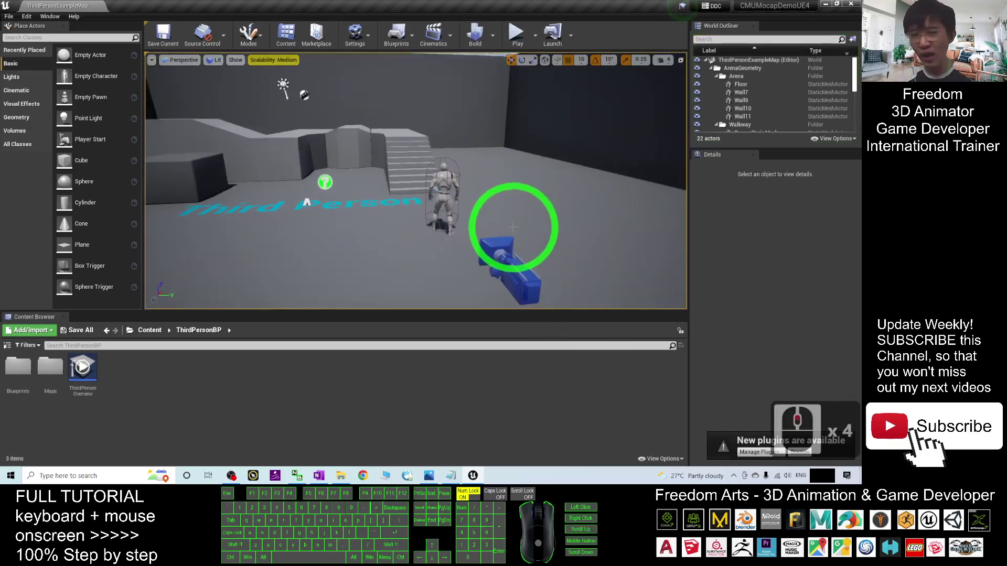
- Navigate the Content Browser to Content > Mannequin > Character > Mesh
{"action": "right_click_drag", "start_coordinate": [526, 213], "coordinate": [370, 180]}
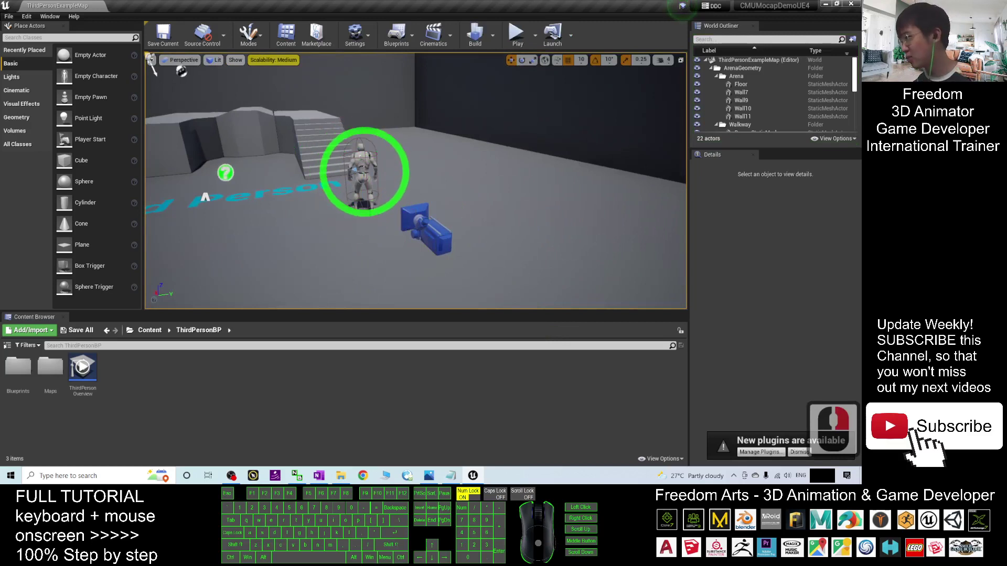
{"action": "left_click", "coordinate": [143, 332]}
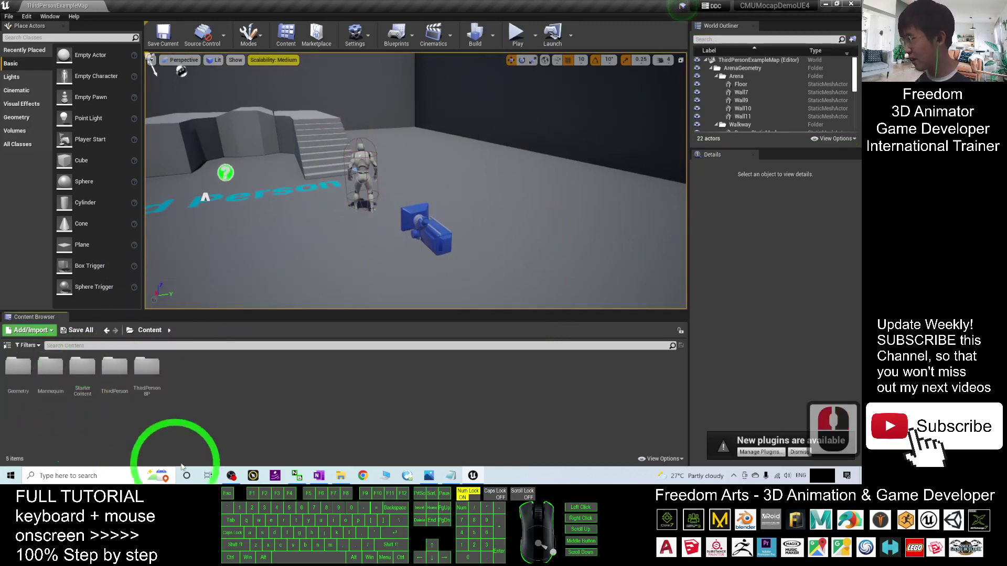
{"action": "double_click", "coordinate": [51, 368]}
{"action": "left_click", "coordinate": [62, 375]}
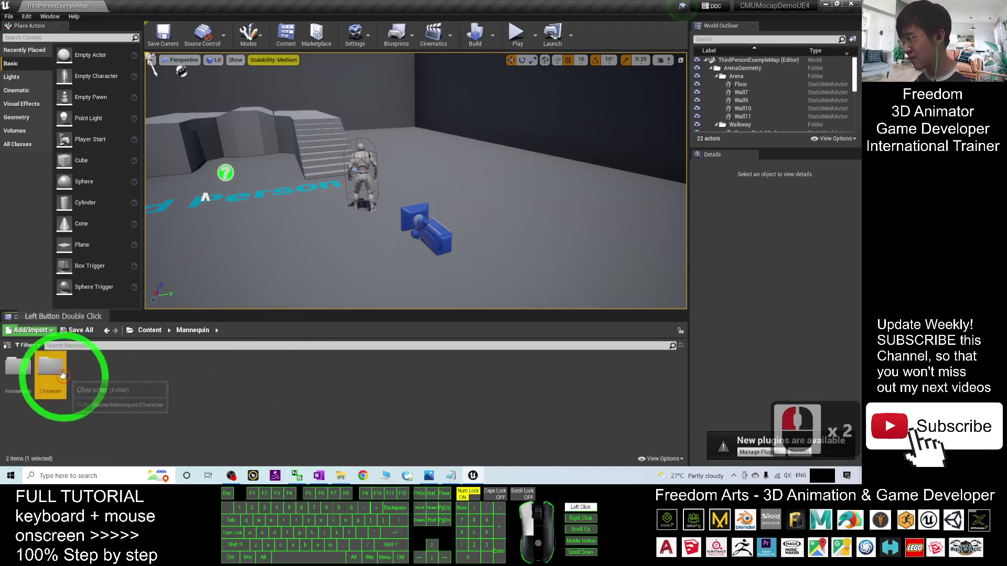
{"action": "double_click", "coordinate": [63, 376]}
{"action": "double_click", "coordinate": [53, 373]}
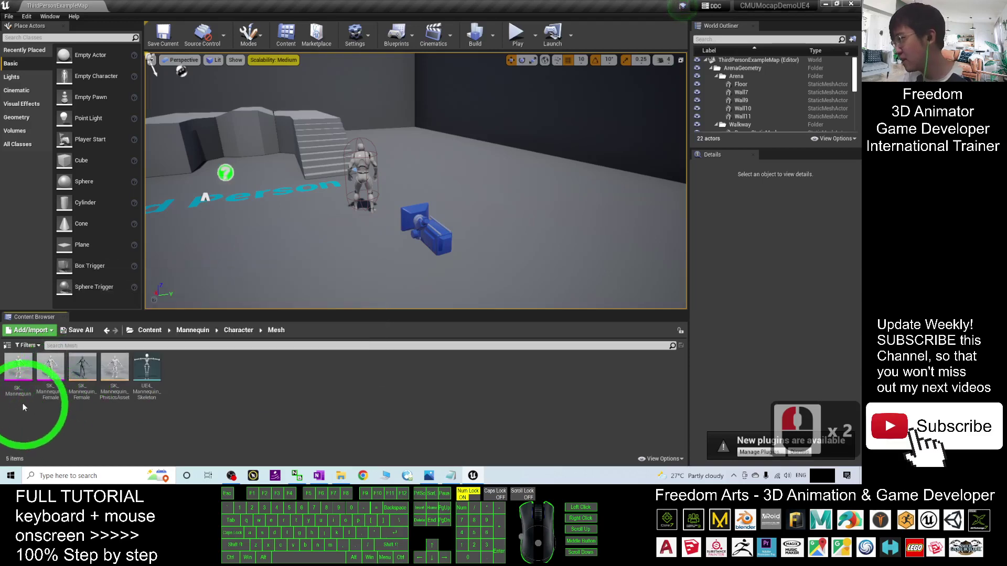
- Preview the SK_Mannequin mesh from several angles, then close the preview
{"action": "double_click", "coordinate": [18, 370]}
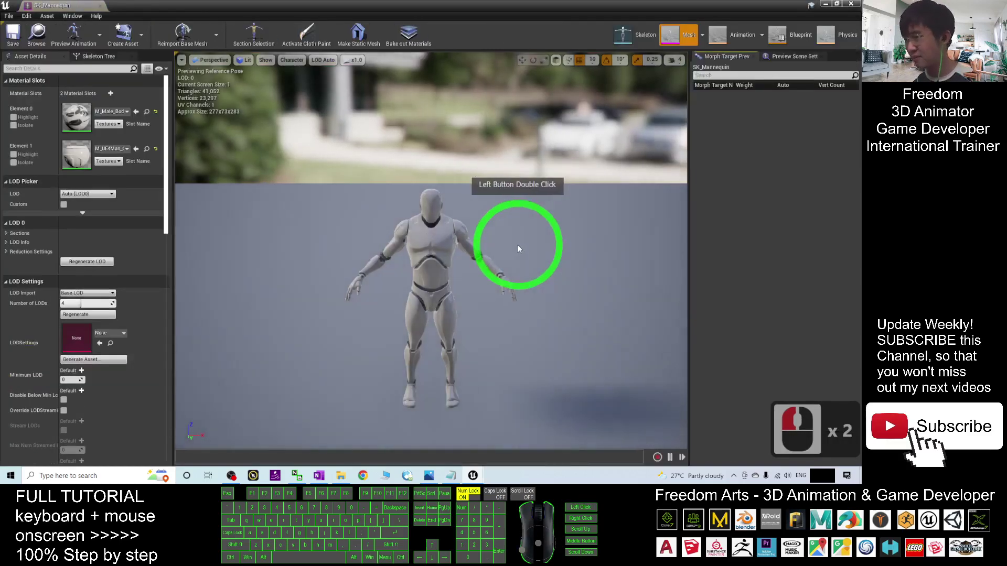
{"action": "left_click_drag", "start_coordinate": [518, 249], "coordinate": [775, 86], "text": "alt"}
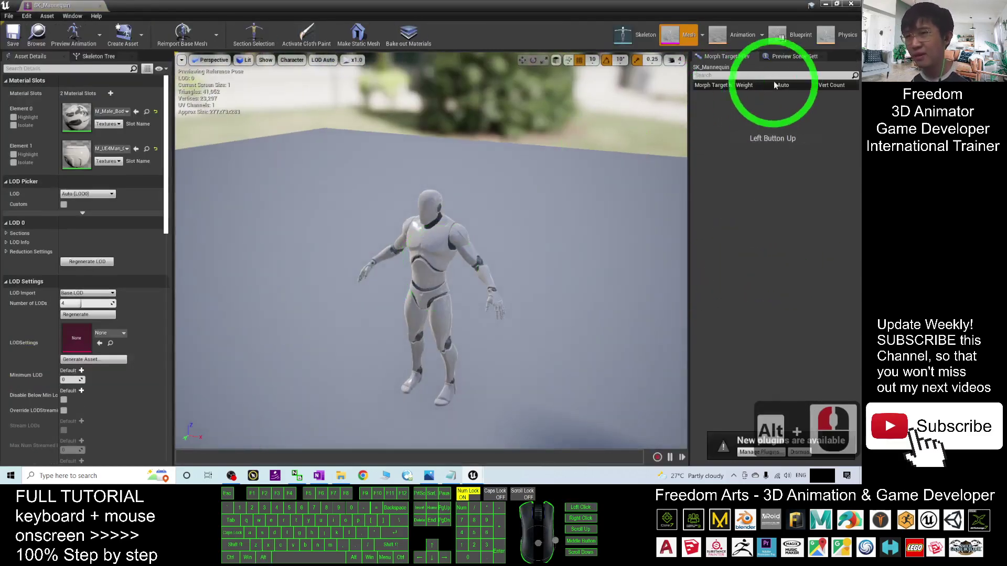
{"action": "left_click", "coordinate": [849, 4]}
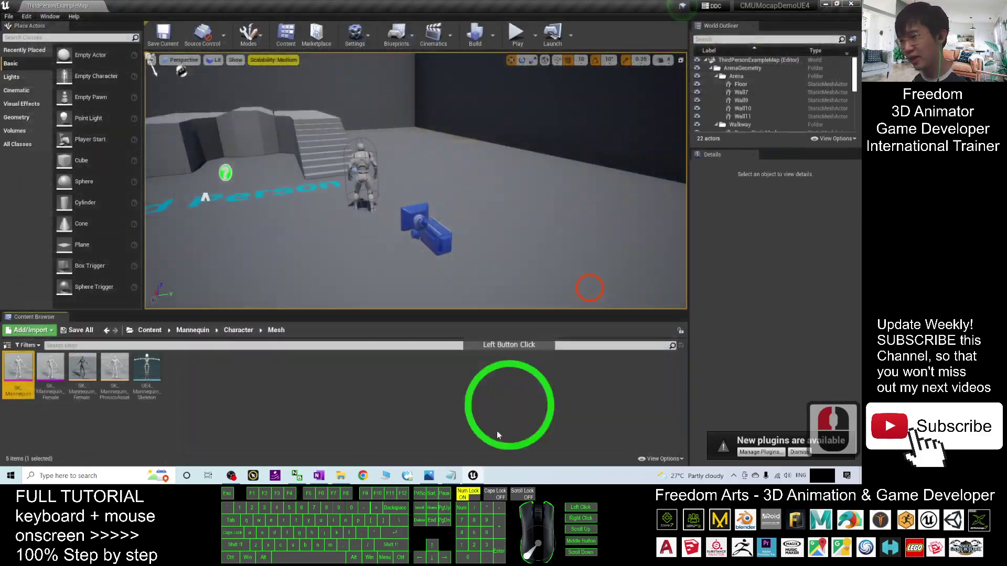
- Scan the CMU FBX files, then open the Mesh folder's create and import menu in Unreal
{"action": "left_click", "coordinate": [350, 474]}
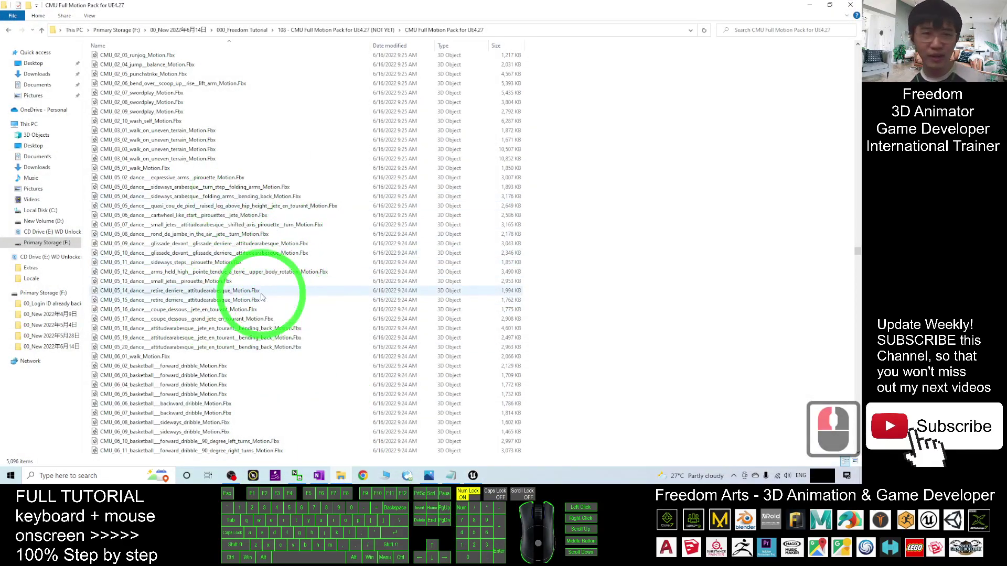
{"action": "scroll", "coordinate": [288, 310], "scroll_direction": "down", "scroll_amount": 12}
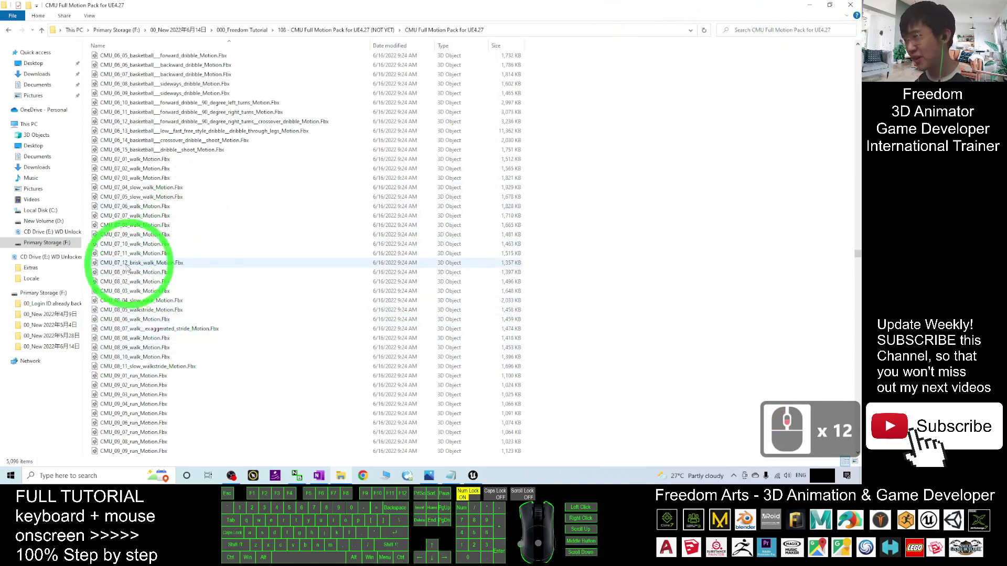
{"action": "left_click", "coordinate": [807, 8]}
{"action": "left_click", "coordinate": [19, 373]}
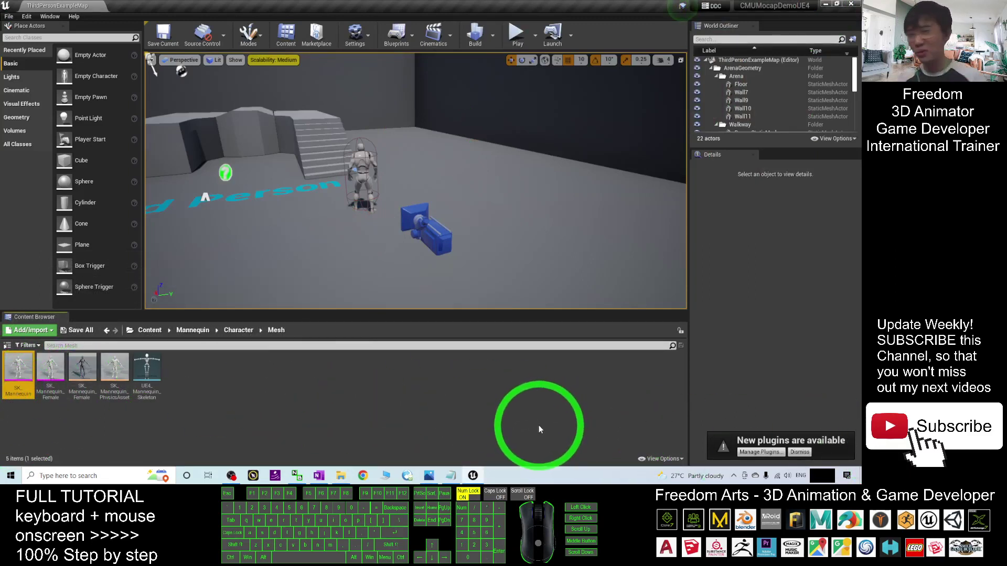
{"action": "right_click", "coordinate": [246, 435]}
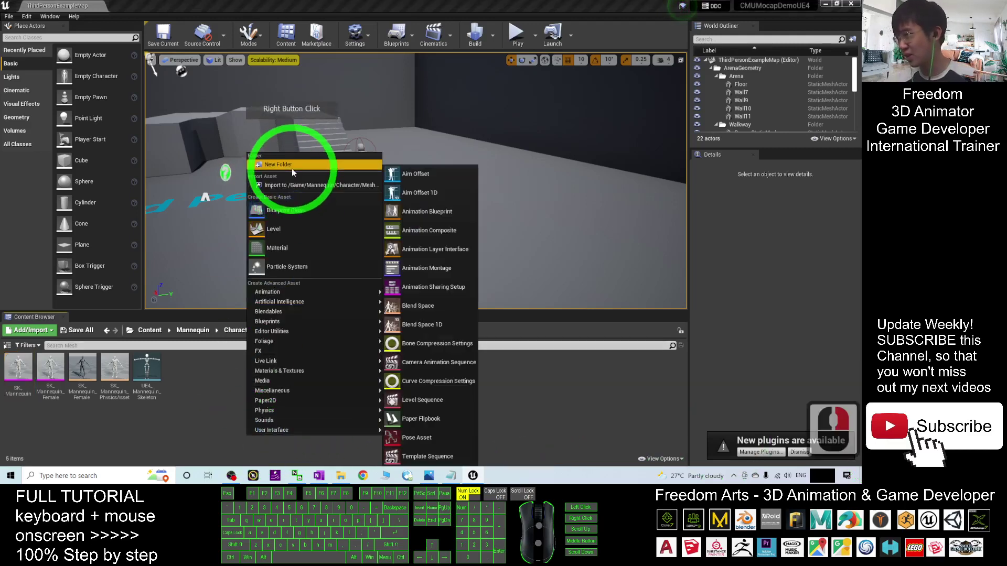